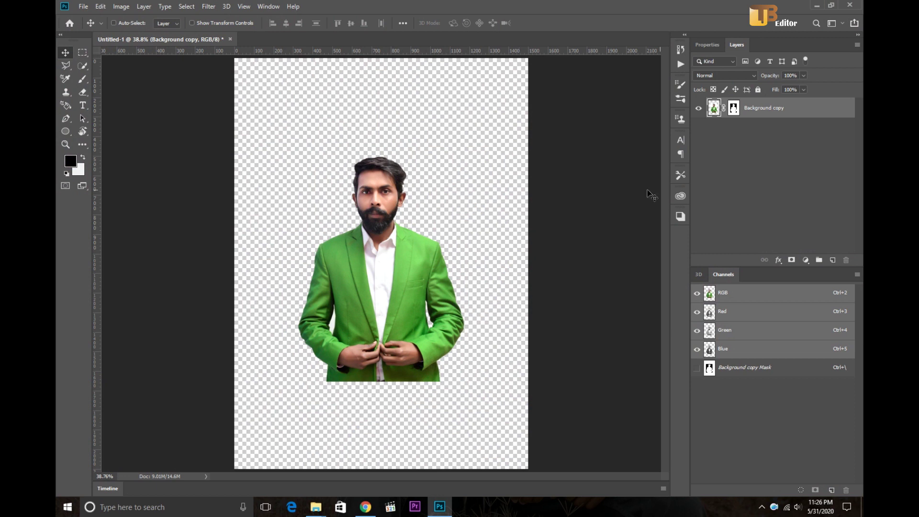
- Add a white Solid Color fill layer below Background copy, then start opening another file
click(806, 261)
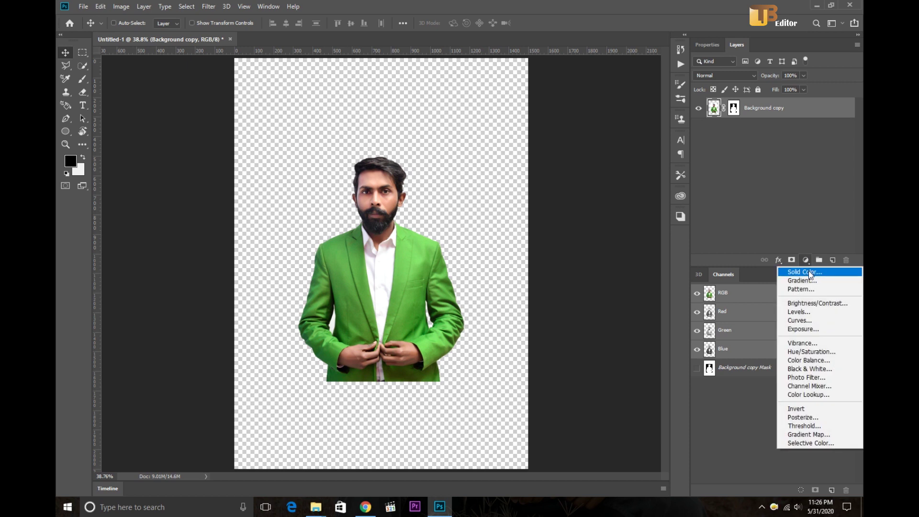
click(811, 272)
drag(564, 278, 484, 201)
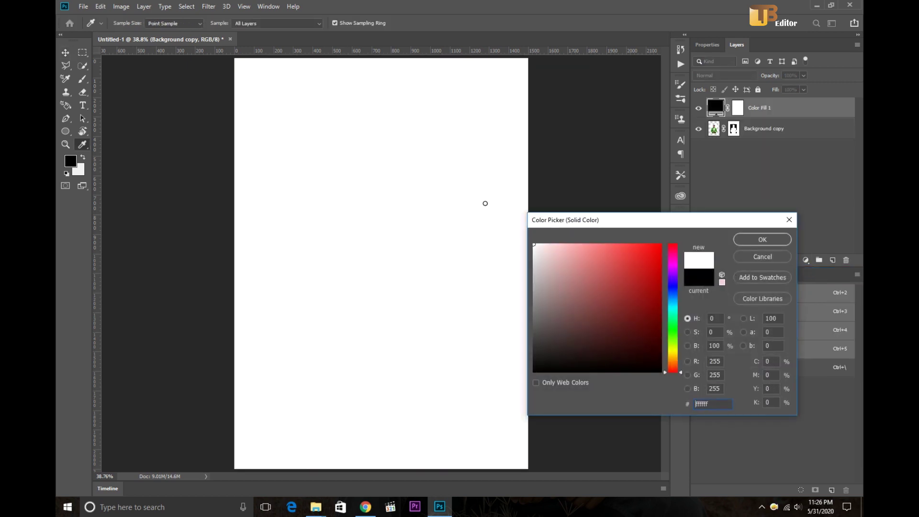
click(774, 241)
drag(769, 110, 771, 137)
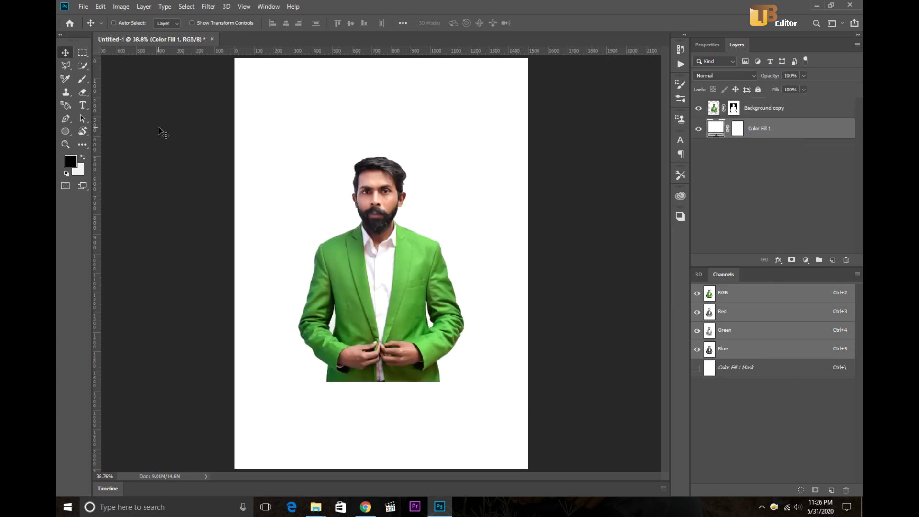
click(83, 6)
click(93, 28)
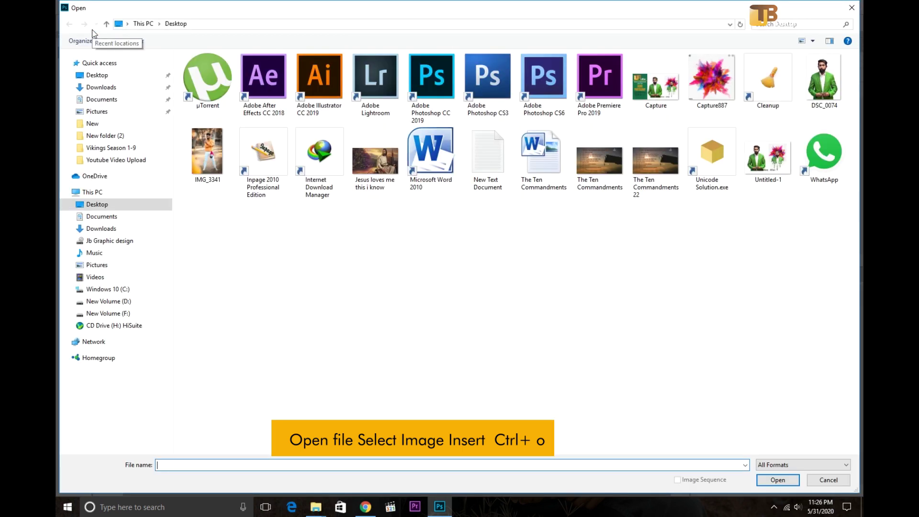
- Open the colourful splash PNG from Downloads and drag it into Untitled-1
click(101, 87)
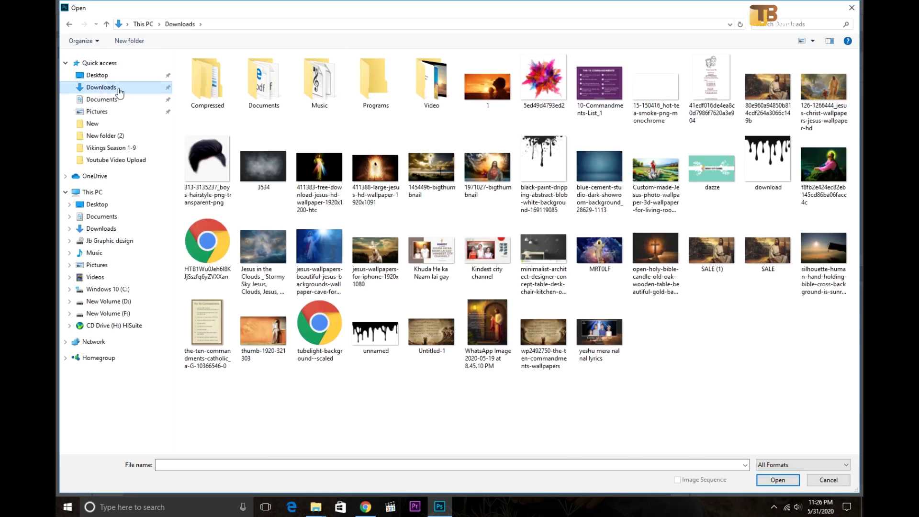
click(549, 90)
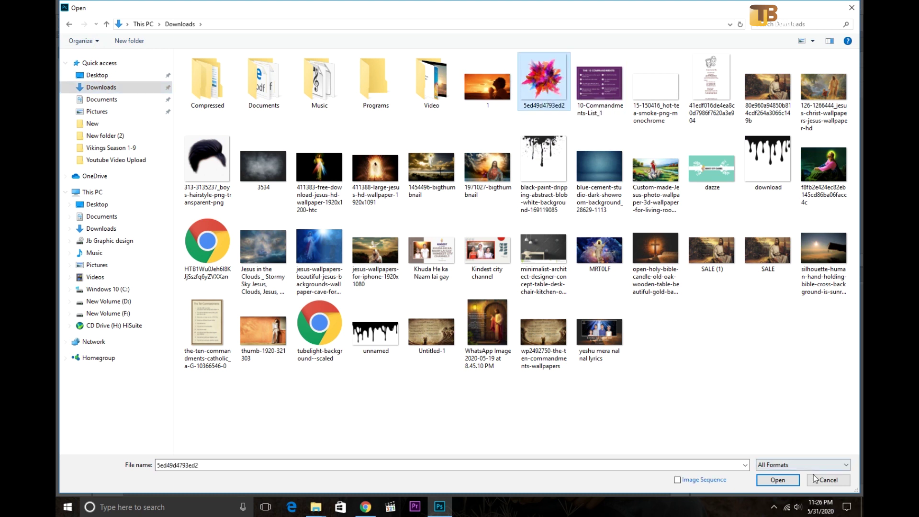
click(782, 484)
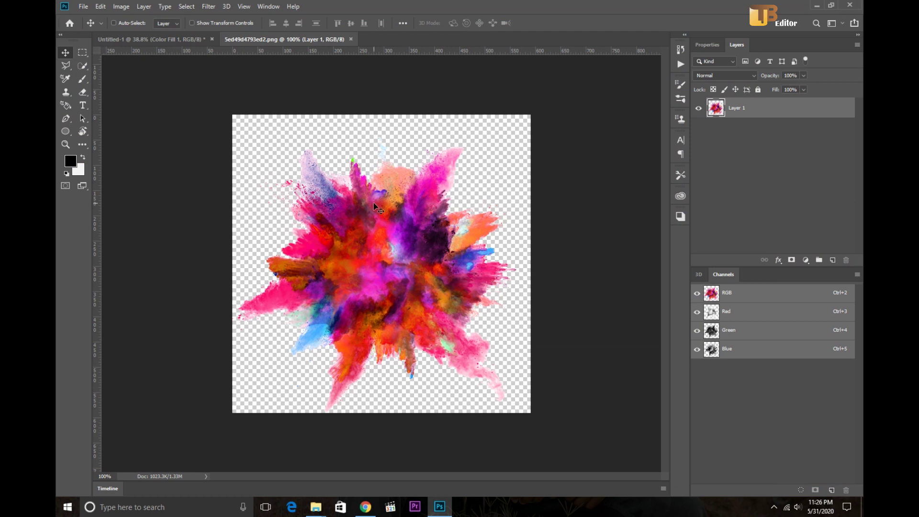
mouse_move(418, 256)
mouse_down()
mouse_move(362, 213)
mouse_move(215, 60)
mouse_move(382, 207)
mouse_up()
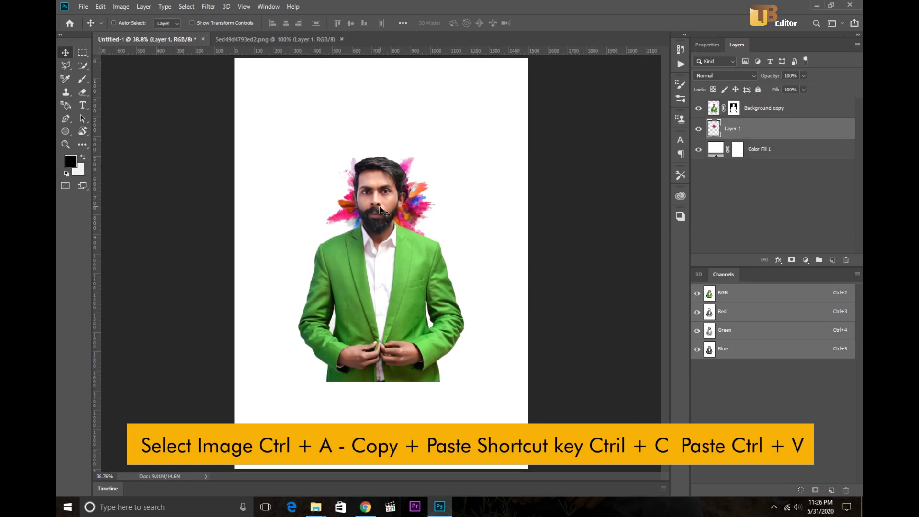
- Free Transform the splash larger and centre it behind the man's head
click(100, 6)
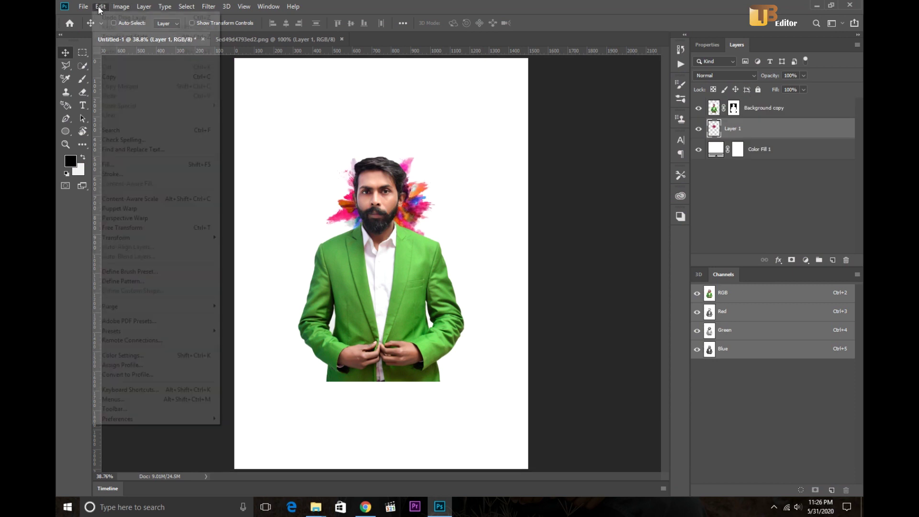
click(133, 228)
drag(439, 153, 506, 90)
mouse_move(463, 202)
mouse_down()
mouse_move(434, 223)
mouse_move(431, 209)
mouse_up()
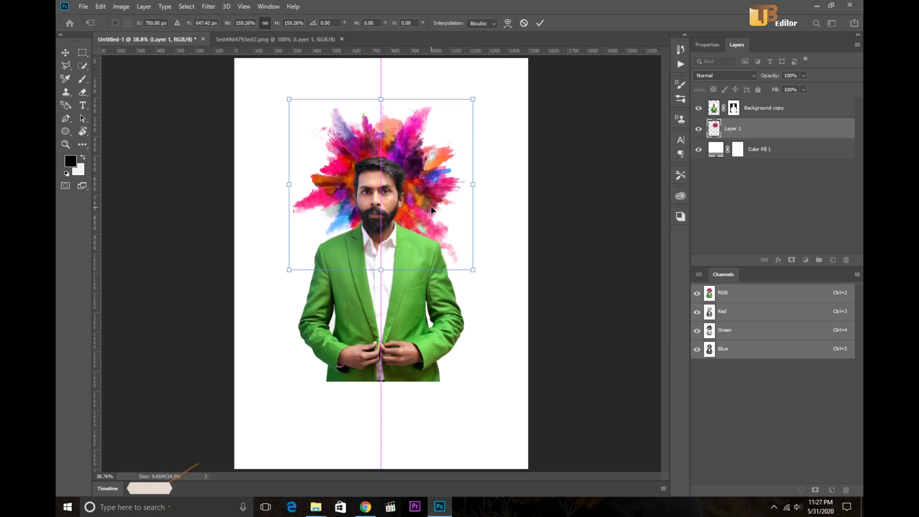
drag(288, 269, 285, 272)
drag(401, 228, 401, 238)
key(Return)
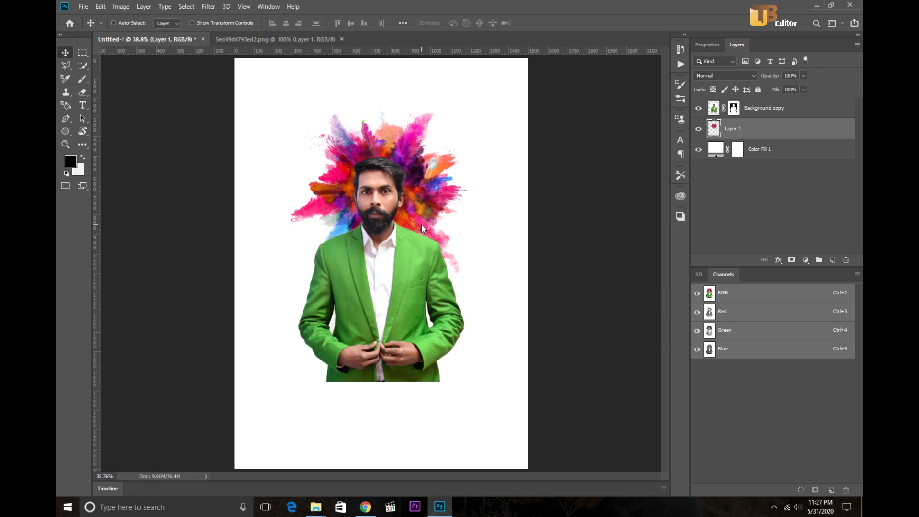
- Open the black dripping-paint JPG and drop it into Untitled-1 over the man's body
click(85, 6)
click(95, 27)
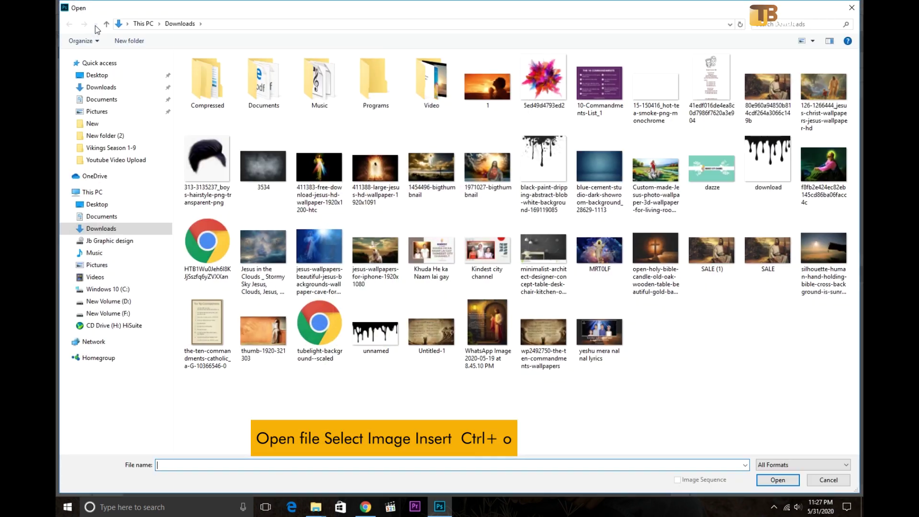
click(558, 154)
key(Return)
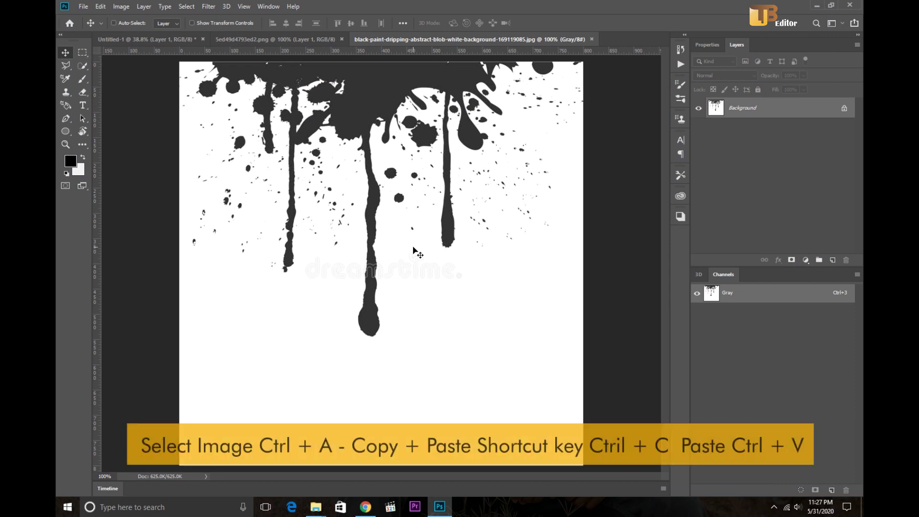
click(150, 42)
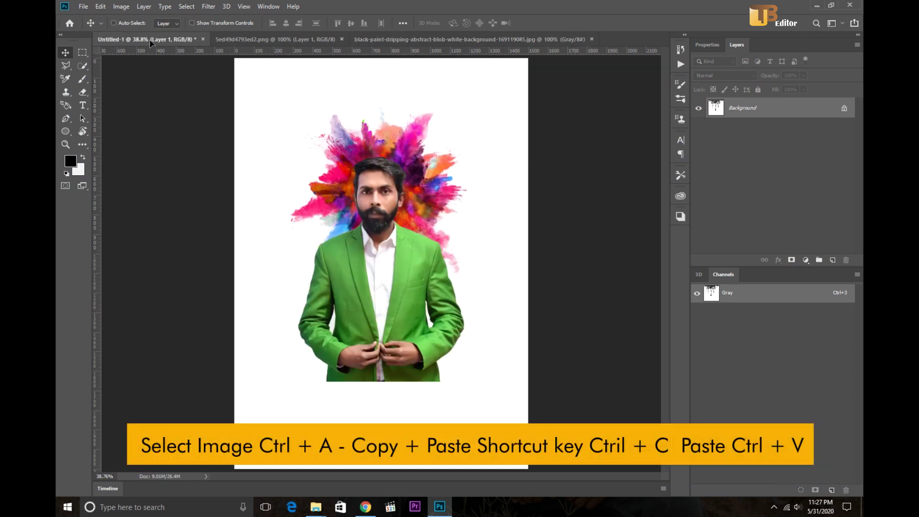
drag(199, 89, 382, 323)
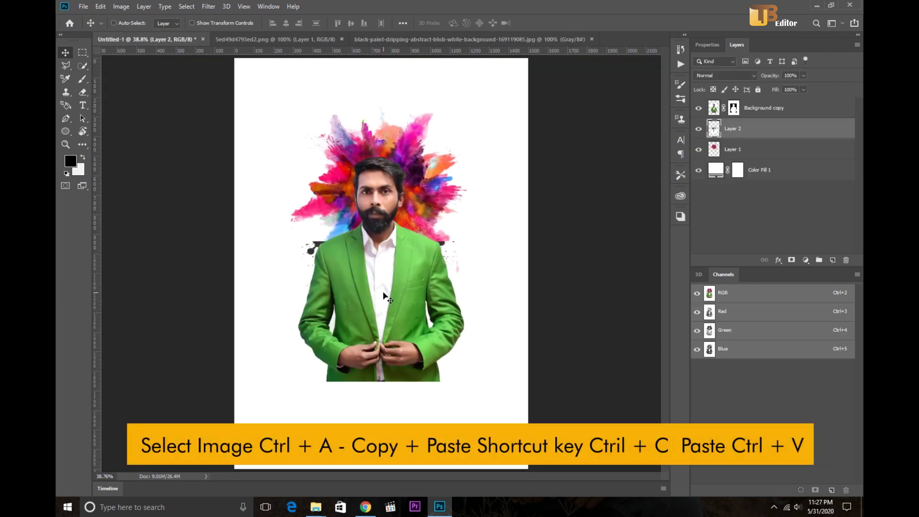
drag(385, 288, 386, 357)
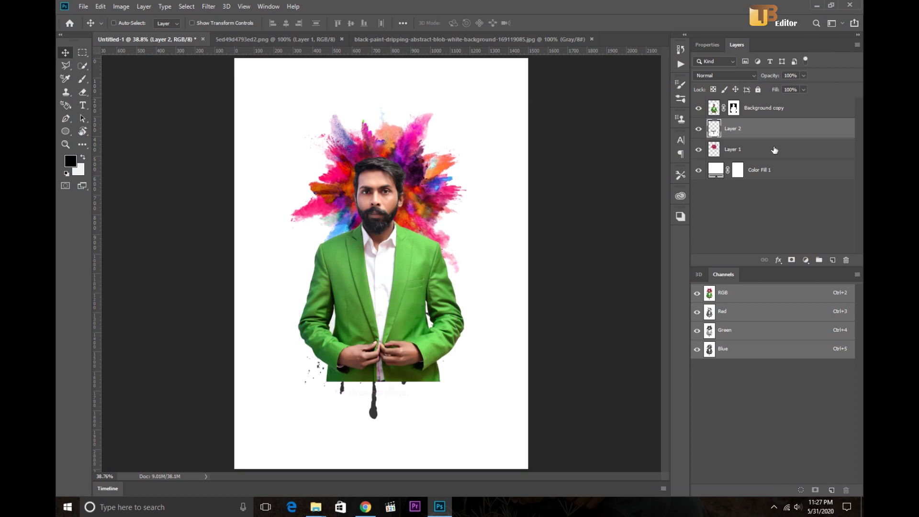
- Stack the paint layer above Background copy and Free Transform it over the lower body
drag(759, 134, 755, 106)
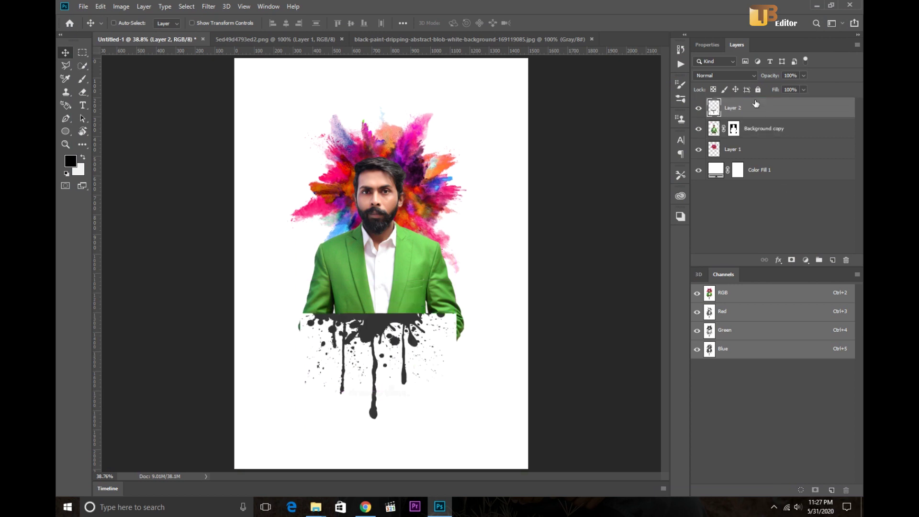
click(101, 6)
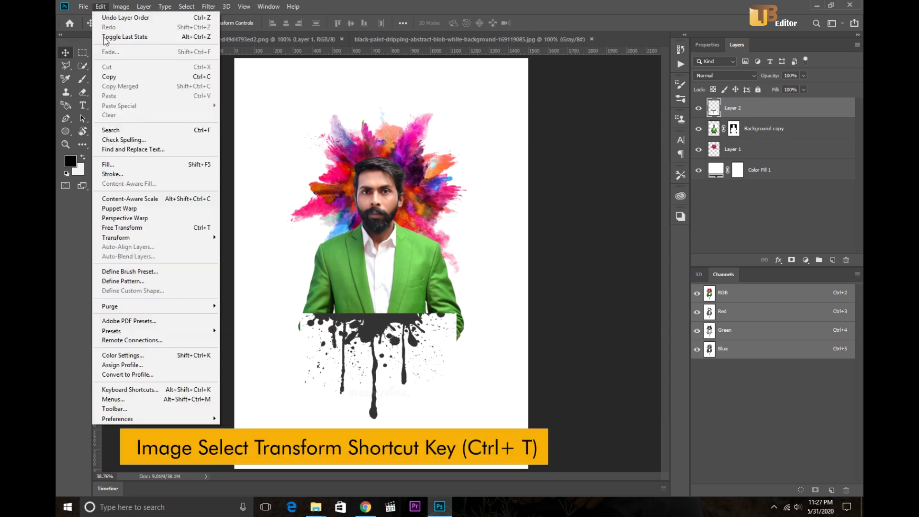
click(144, 228)
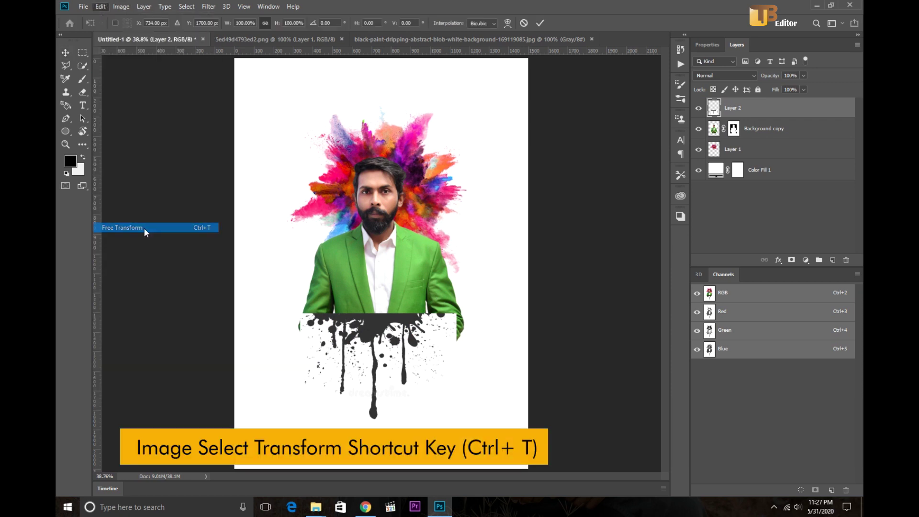
drag(408, 383, 411, 349)
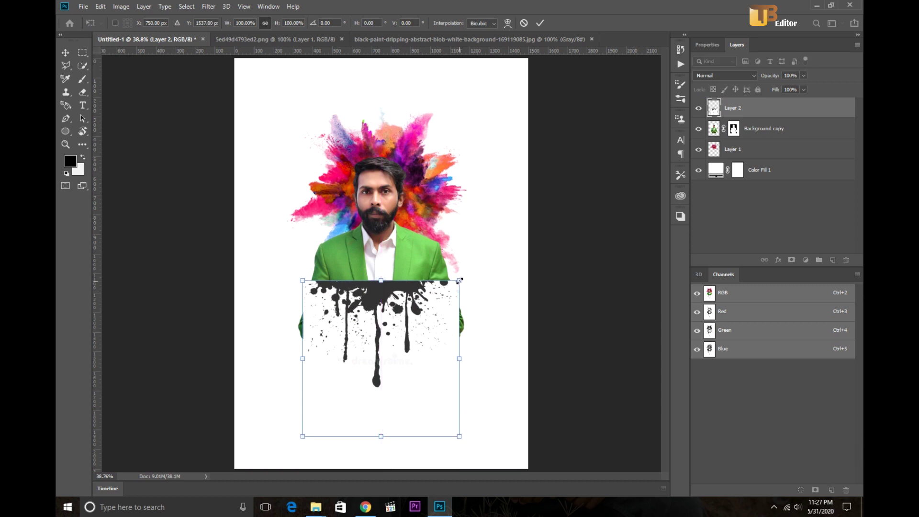
drag(459, 281, 476, 264)
drag(302, 263, 294, 255)
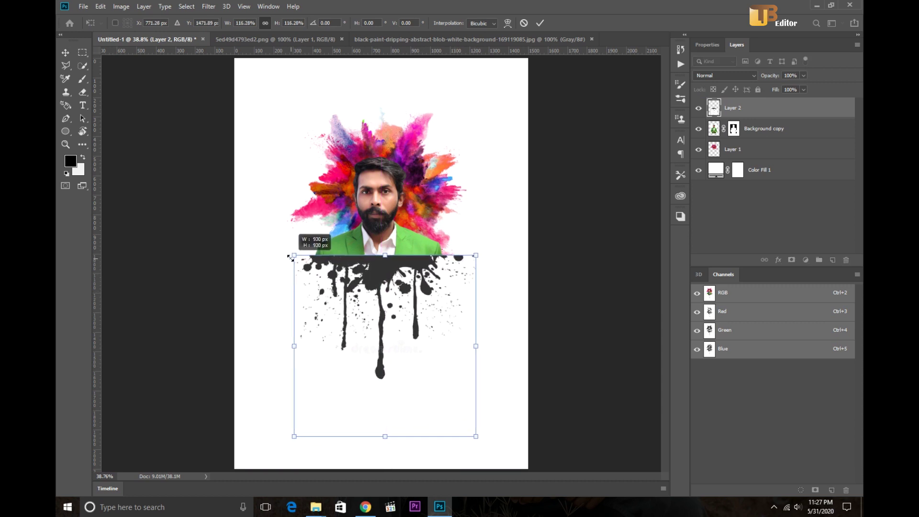
drag(418, 343, 412, 358)
key(Return)
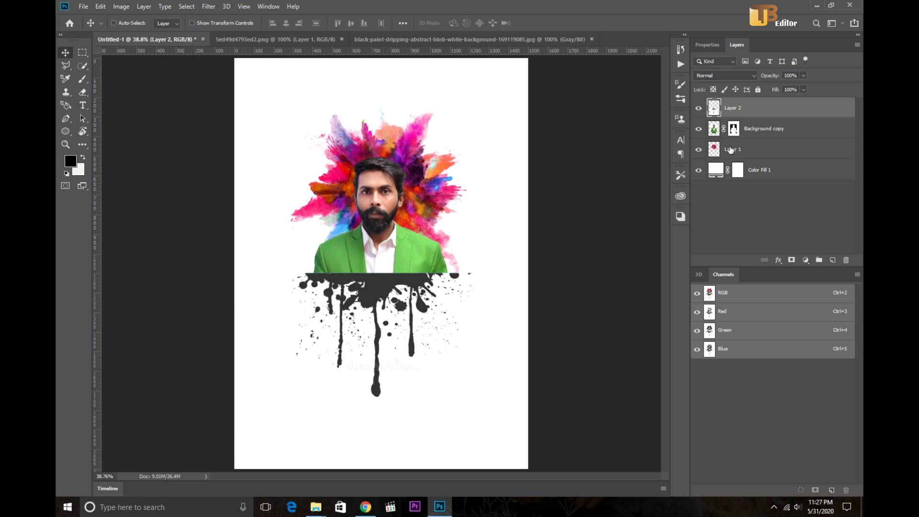
click(754, 77)
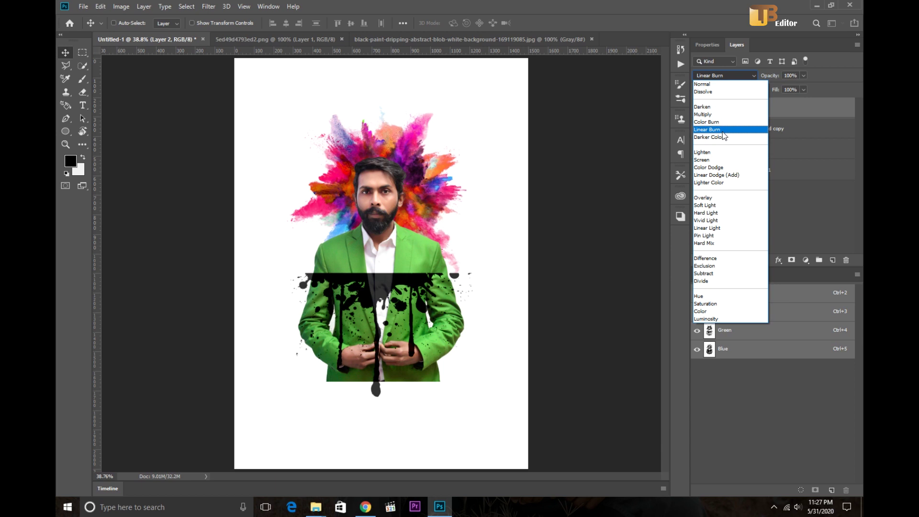
- Blend the drip layer with Lighten, nudge it lower, and set a 55 px eraser brush
click(723, 153)
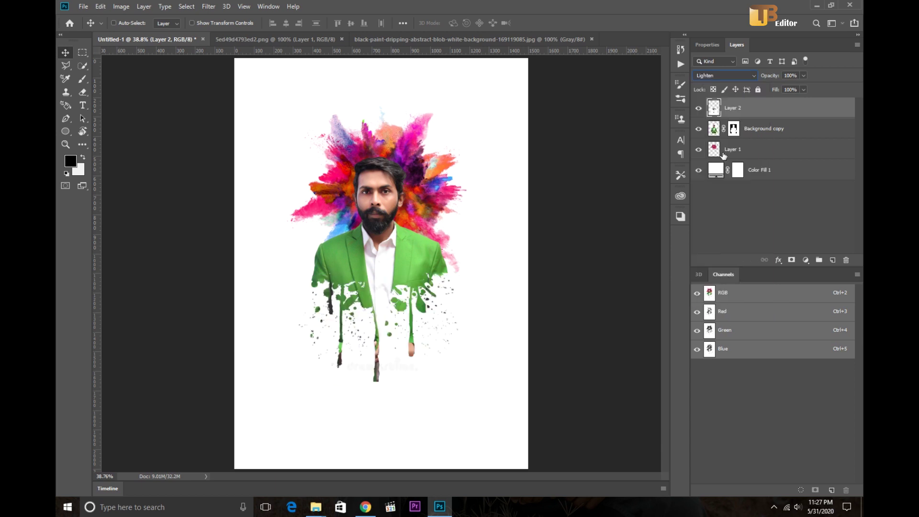
drag(380, 330, 382, 332)
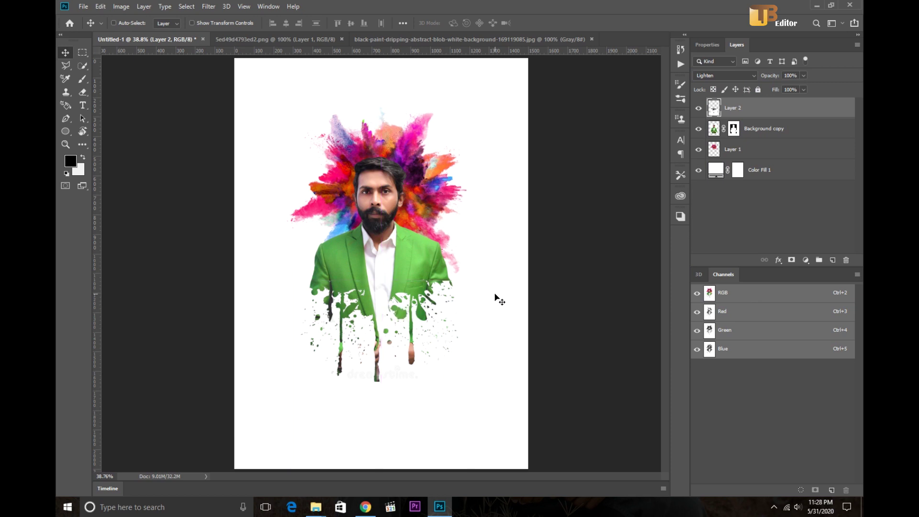
click(83, 93)
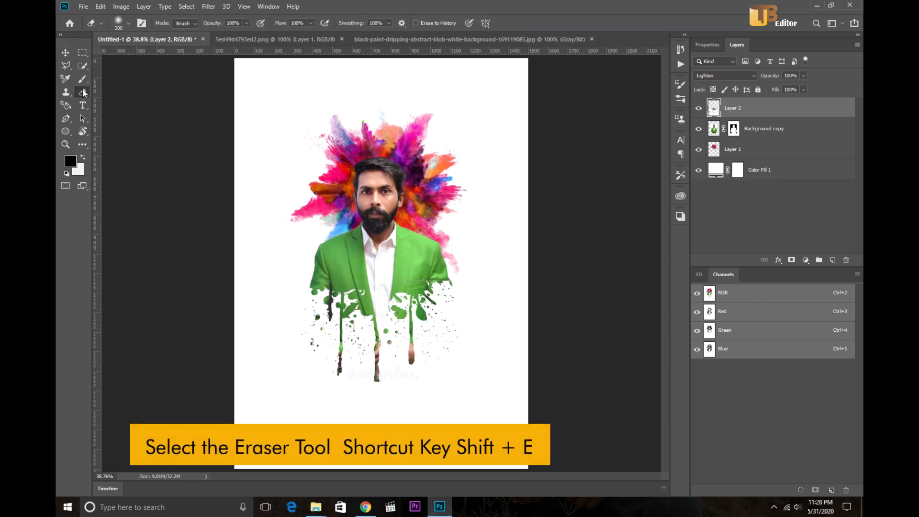
right_click(308, 204)
drag(411, 230, 384, 230)
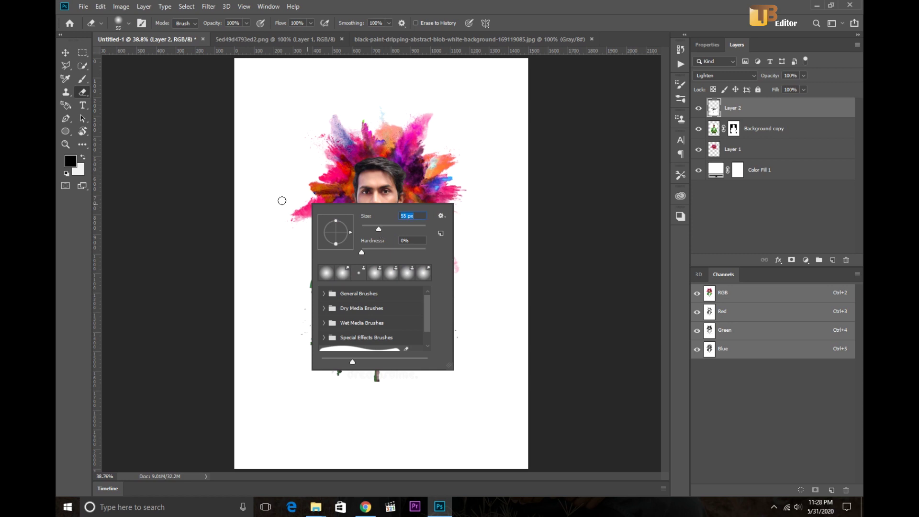
click(277, 248)
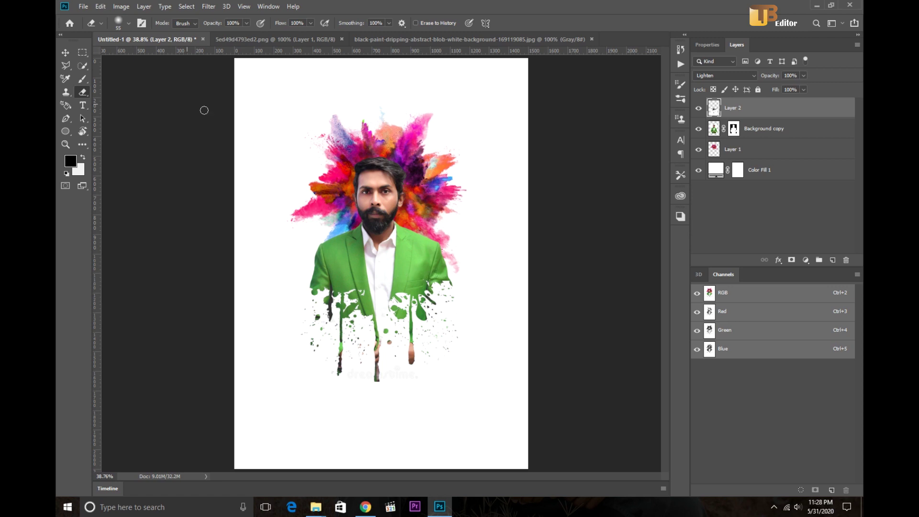
click(68, 51)
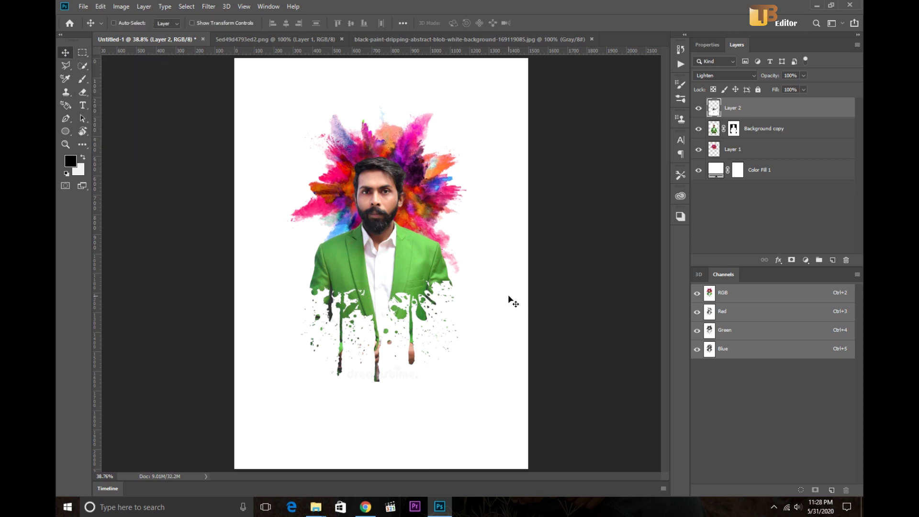
- Give Background copy a 3 px inside Stroke in purple a14aba via Blending Options
click(716, 128)
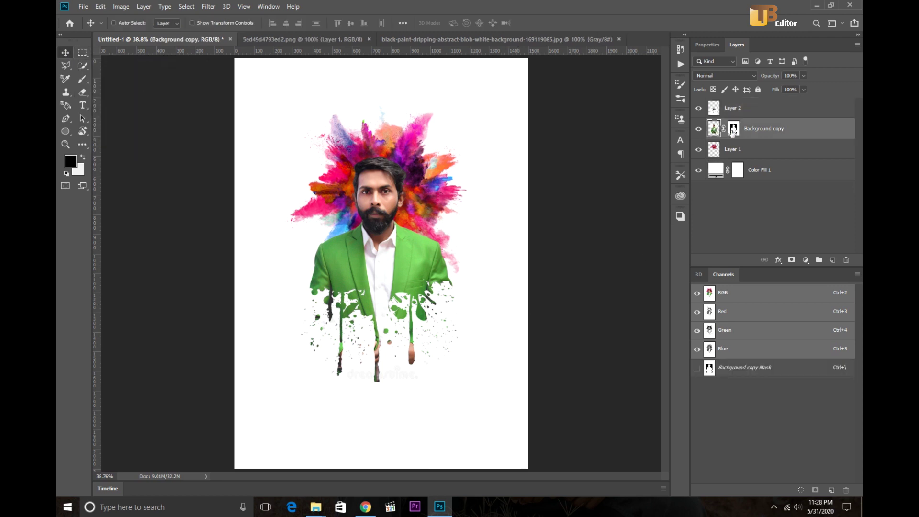
right_click(718, 130)
click(737, 136)
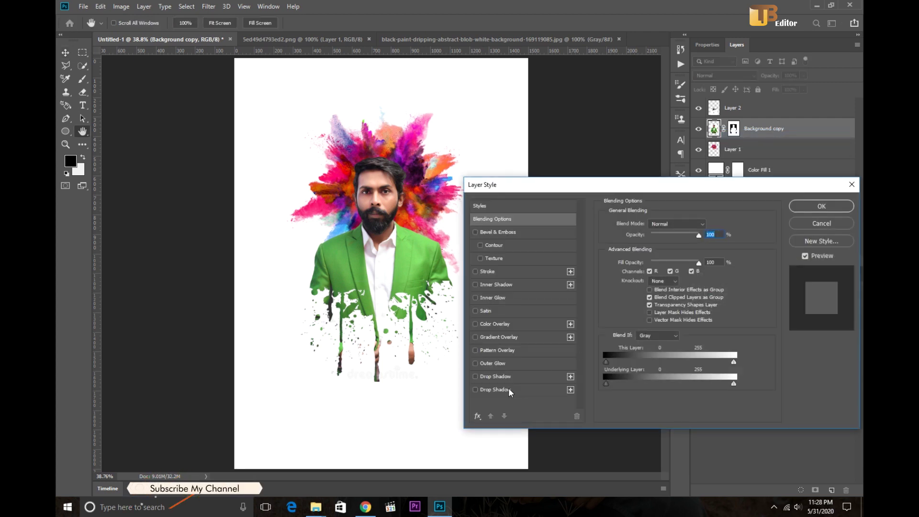
click(494, 272)
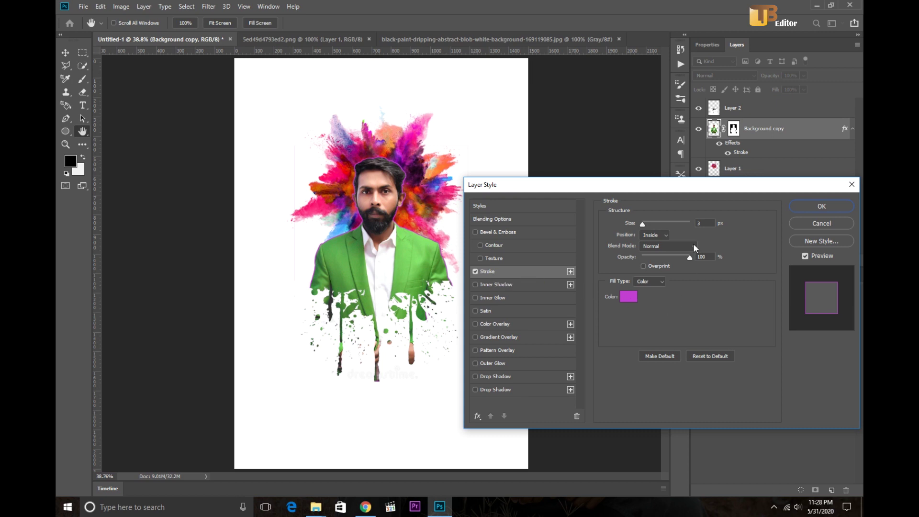
click(625, 298)
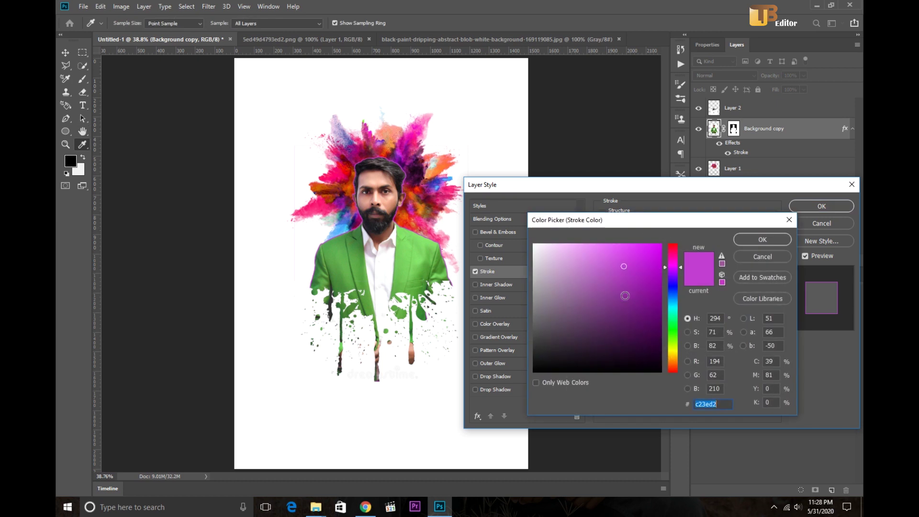
drag(674, 364, 675, 368)
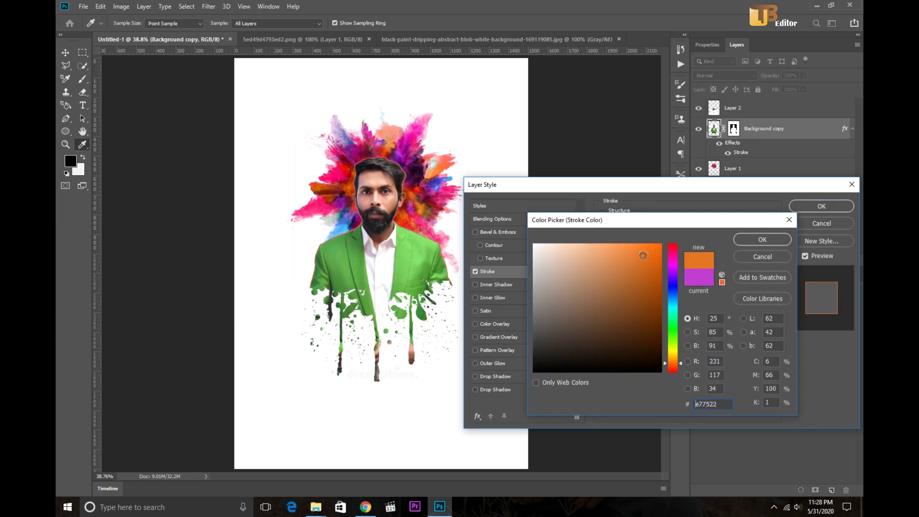
click(619, 267)
drag(618, 270, 611, 278)
drag(680, 368, 669, 269)
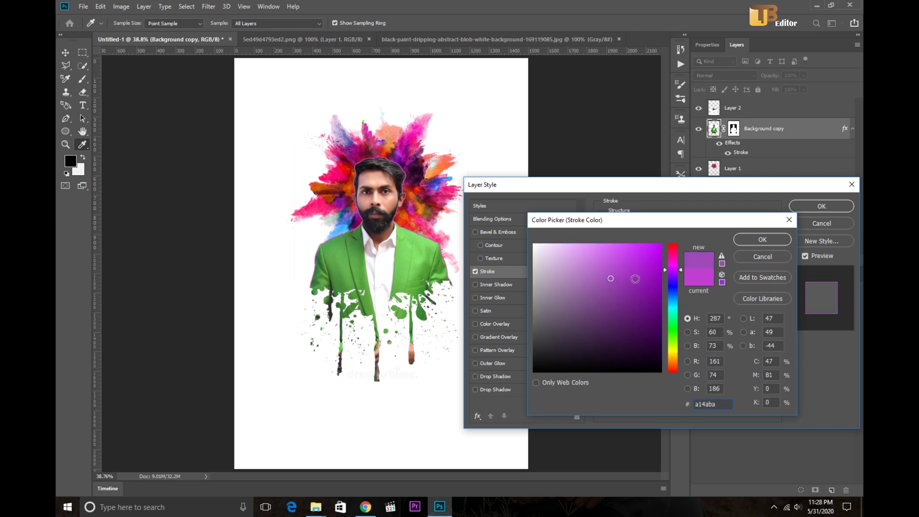
click(771, 240)
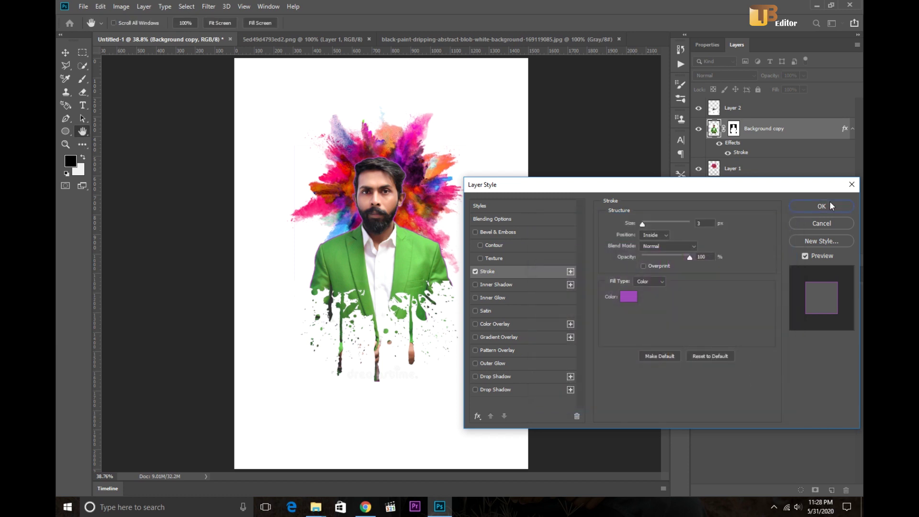
click(829, 202)
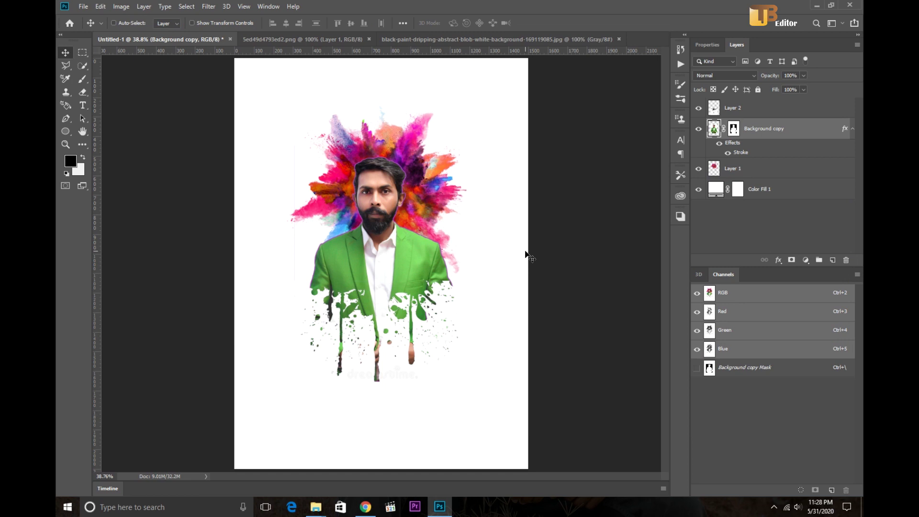
- Save the composite to the Desktop as JPEG 'sk production' at quality 12
click(82, 7)
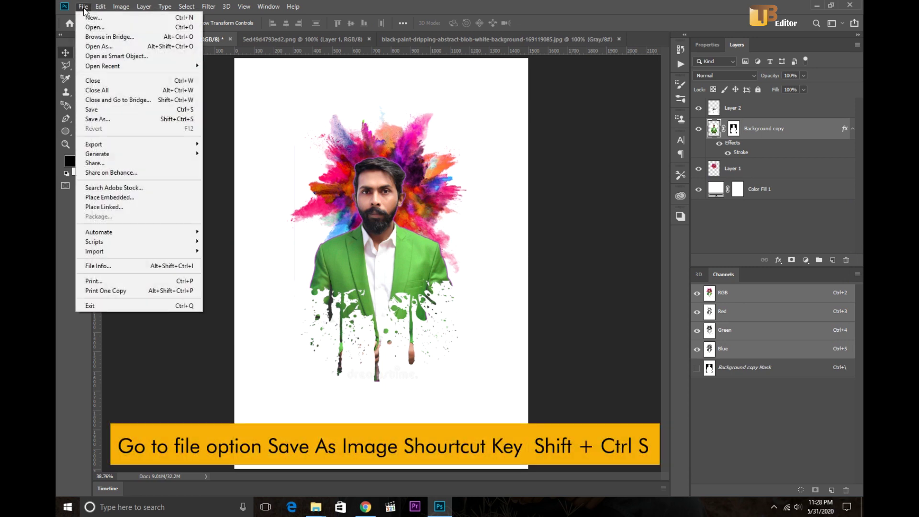
click(99, 119)
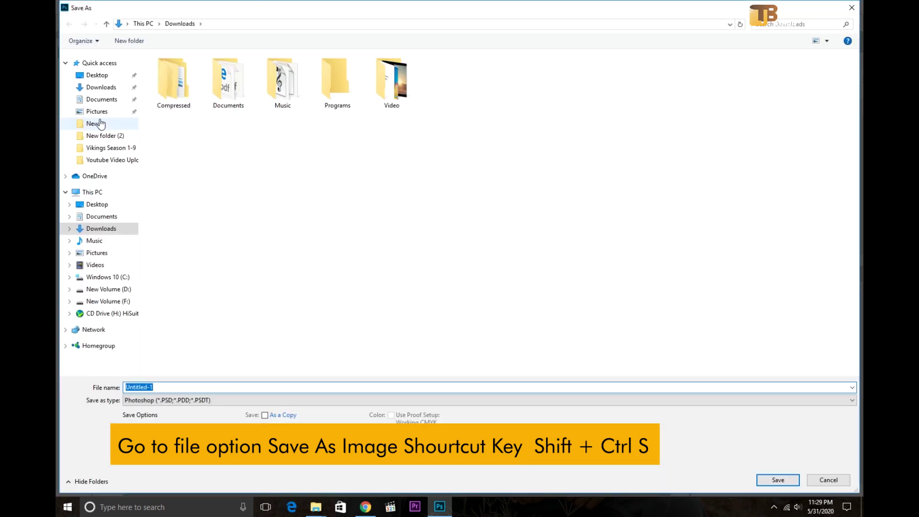
click(97, 75)
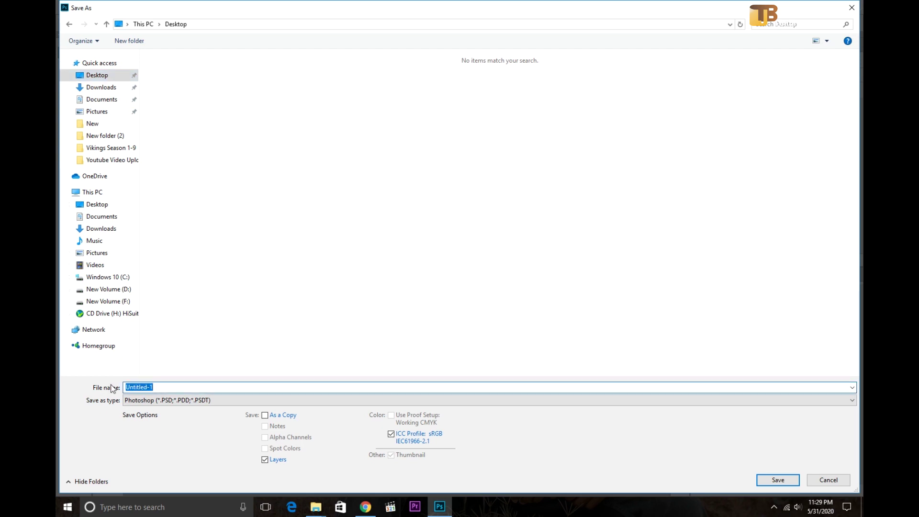
text(sk production)
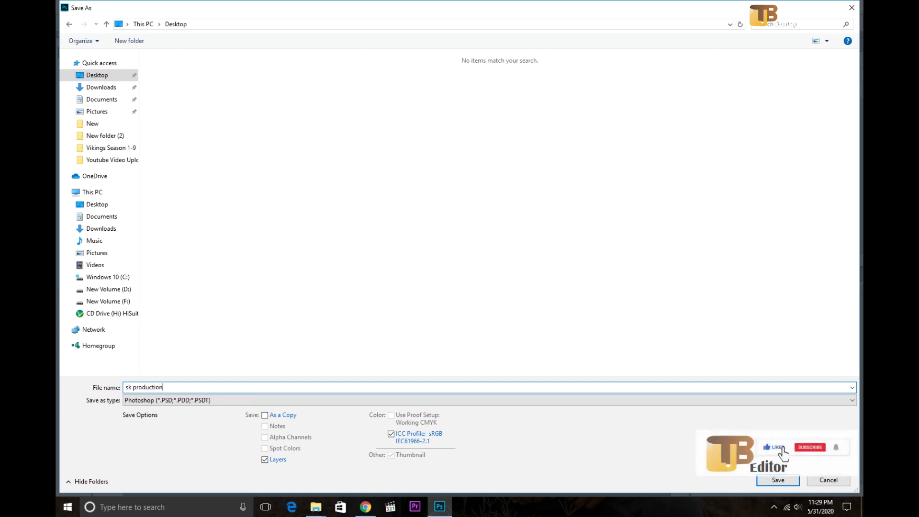
click(737, 401)
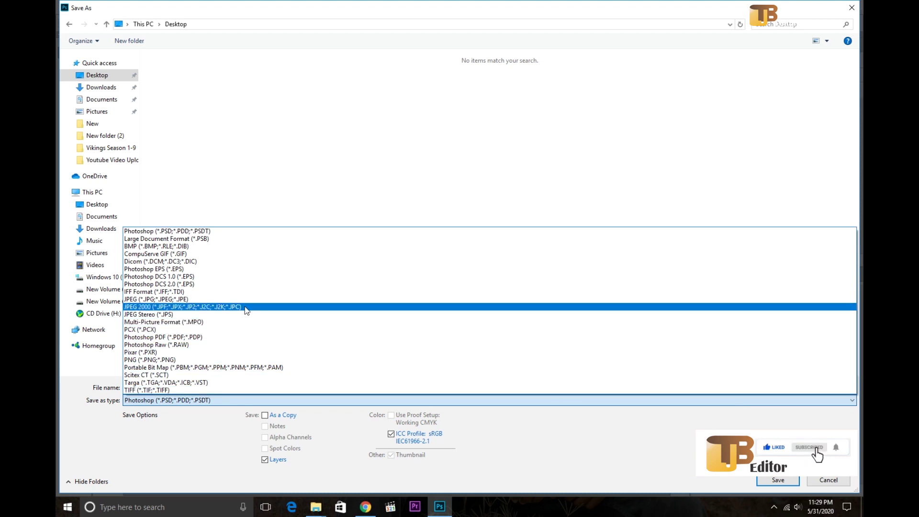
click(192, 299)
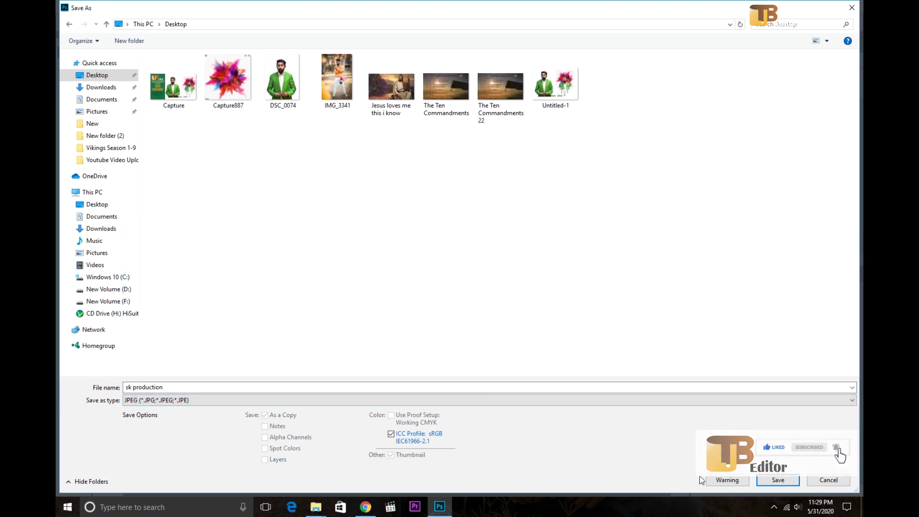
click(789, 480)
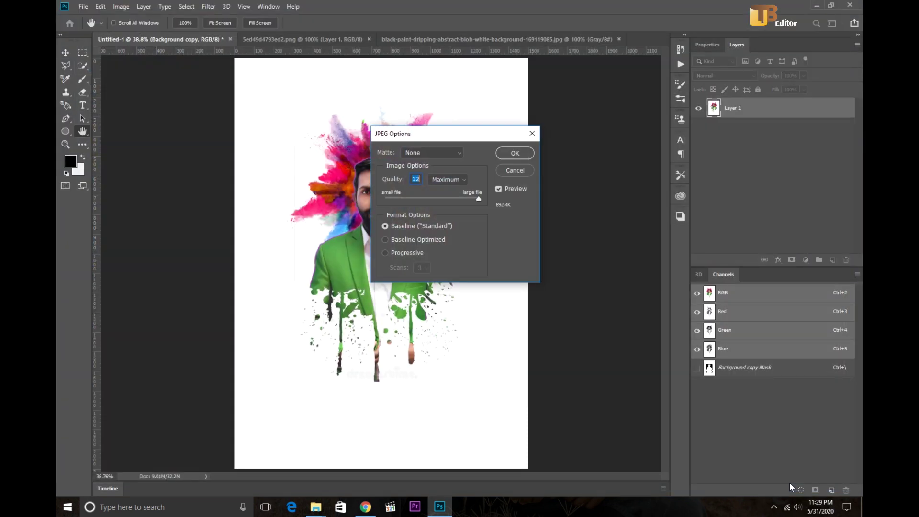
click(515, 153)
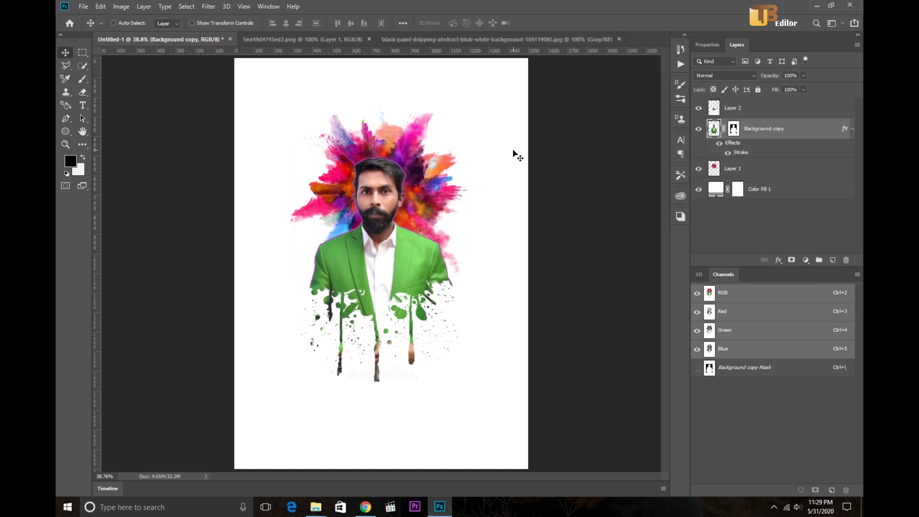